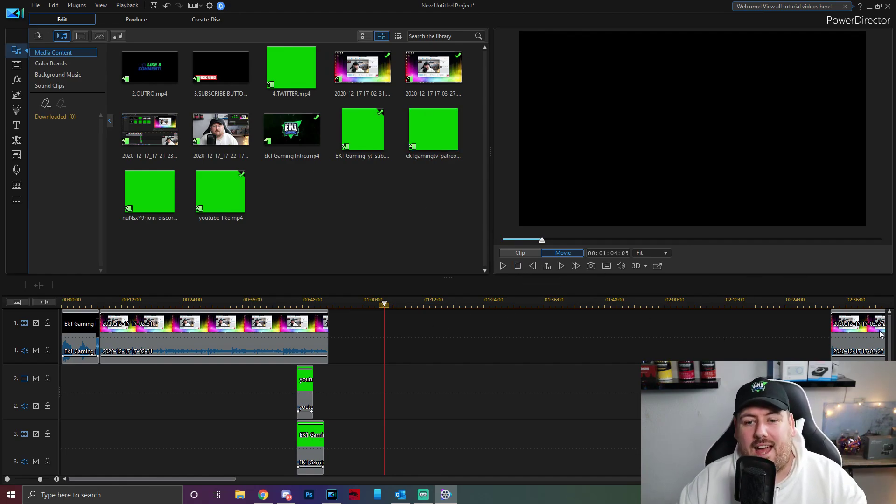
- Bring the PowerDirector project forward and preview the green EK1 Gaming-yt-sub clip
{"action": "left_click", "coordinate": [366, 135]}
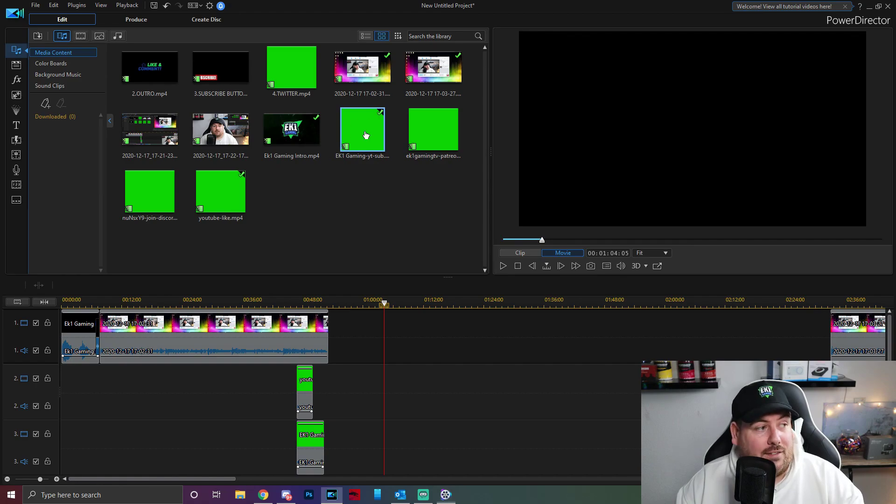
{"action": "left_click", "coordinate": [404, 201]}
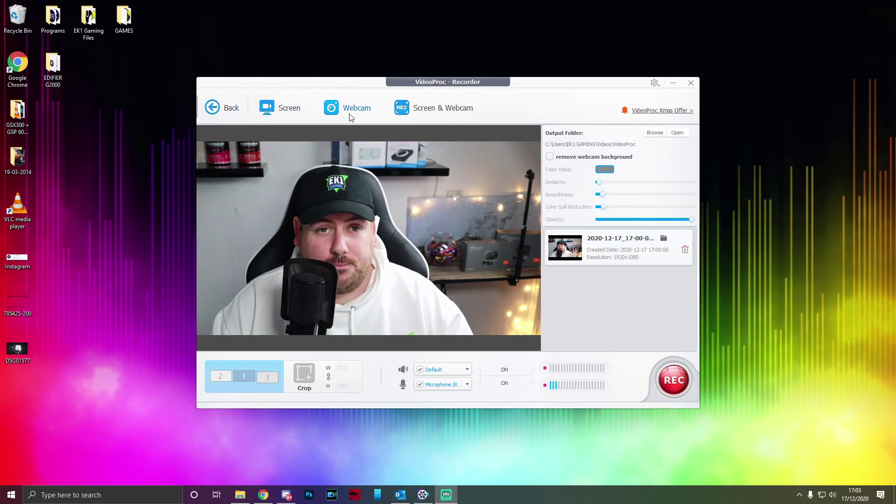
- Switch VideoProc Recorder to Screen capture, reposition its window, and show the Screen & Webcam layout options
{"action": "left_click", "coordinate": [289, 111]}
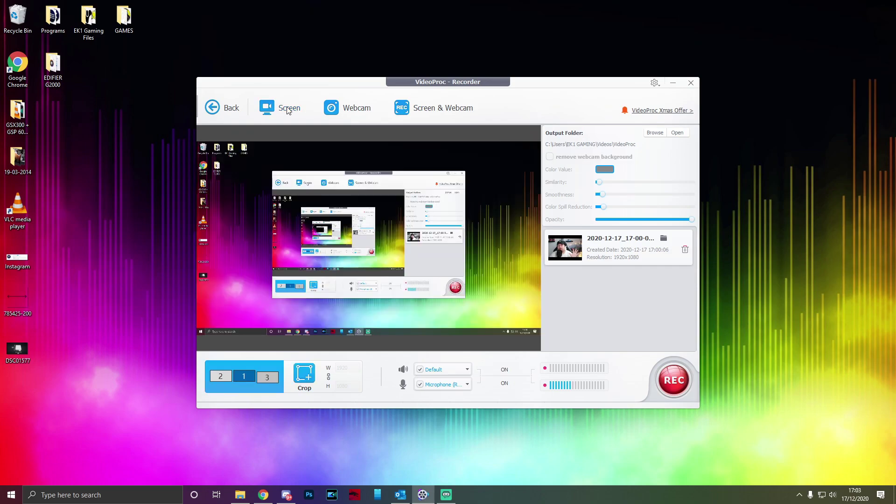
{"action": "left_click_drag", "start_coordinate": [500, 81], "coordinate": [677, 83]}
{"action": "left_click_drag", "start_coordinate": [739, 100], "coordinate": [552, 88]}
{"action": "mouse_move", "coordinate": [404, 109]}
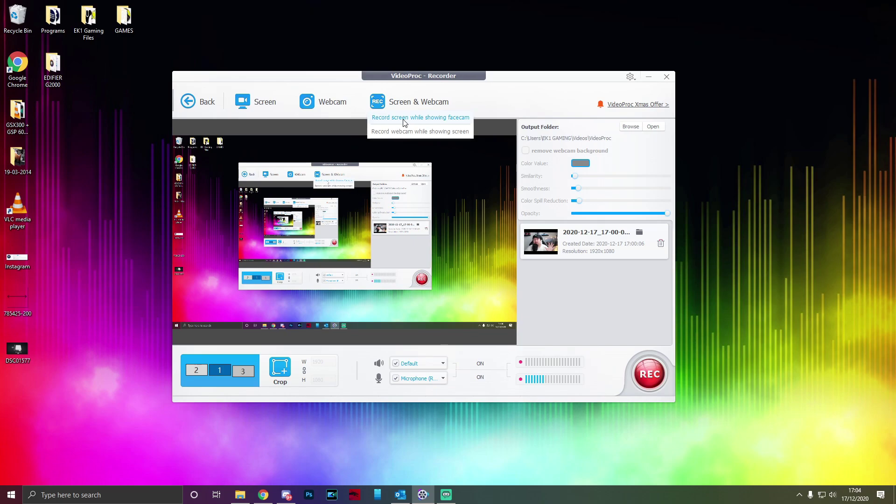
- Choose 'Record screen while showing facecam' and resize the webcam overlay into a large lower-right box
{"action": "left_click", "coordinate": [404, 120]}
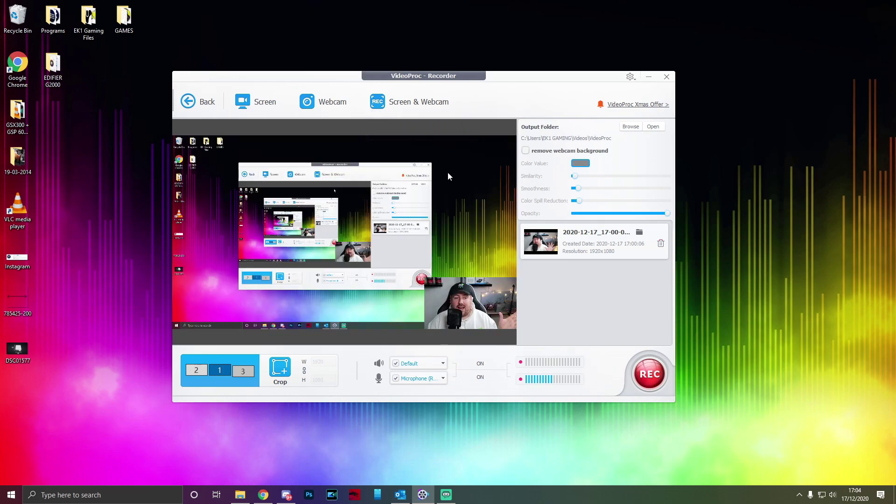
{"action": "mouse_move", "coordinate": [481, 302]}
{"action": "left_mouse_down"}
{"action": "mouse_move", "coordinate": [454, 264]}
{"action": "mouse_move", "coordinate": [488, 312]}
{"action": "left_mouse_up"}
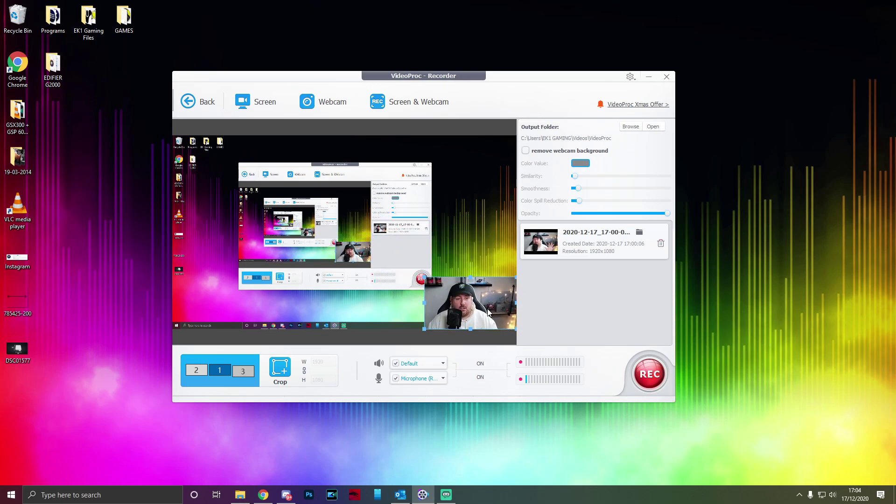
{"action": "mouse_move", "coordinate": [427, 279]}
{"action": "left_mouse_down"}
{"action": "mouse_move", "coordinate": [171, 133]}
{"action": "mouse_move", "coordinate": [468, 300]}
{"action": "mouse_move", "coordinate": [344, 224]}
{"action": "mouse_move", "coordinate": [410, 274]}
{"action": "left_mouse_up"}
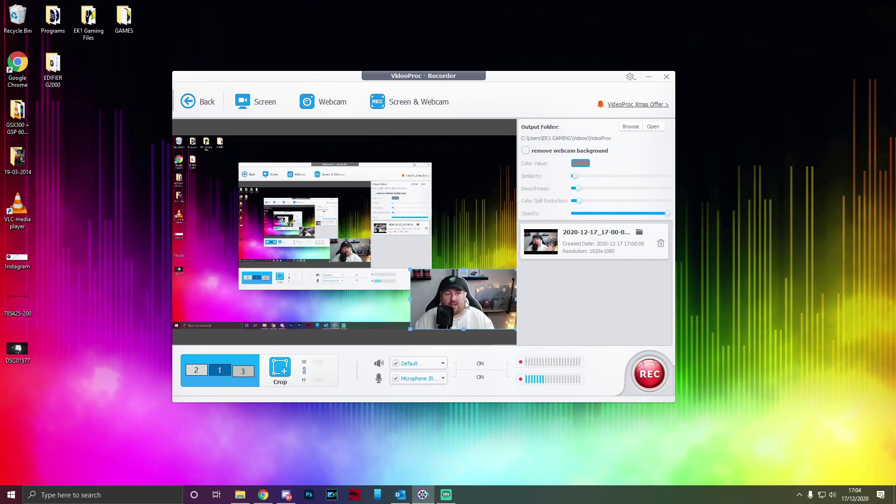
{"action": "left_click_drag", "start_coordinate": [435, 309], "coordinate": [475, 330]}
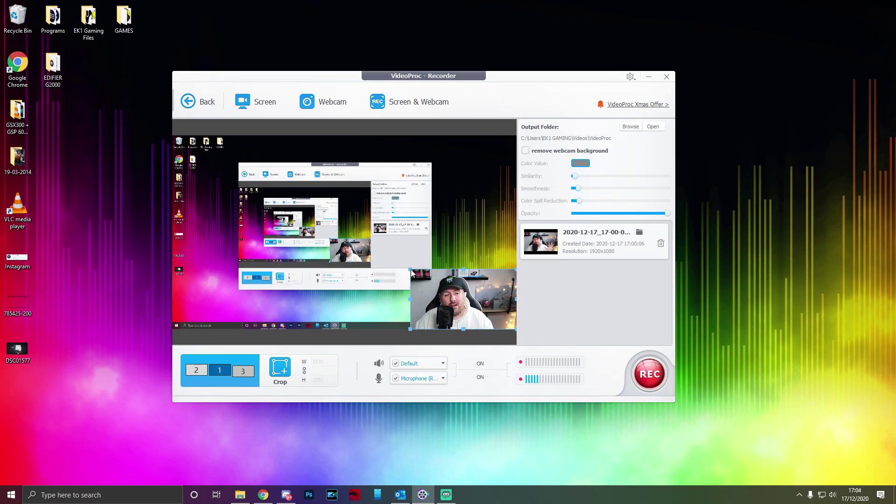
{"action": "left_click_drag", "start_coordinate": [410, 269], "coordinate": [404, 266]}
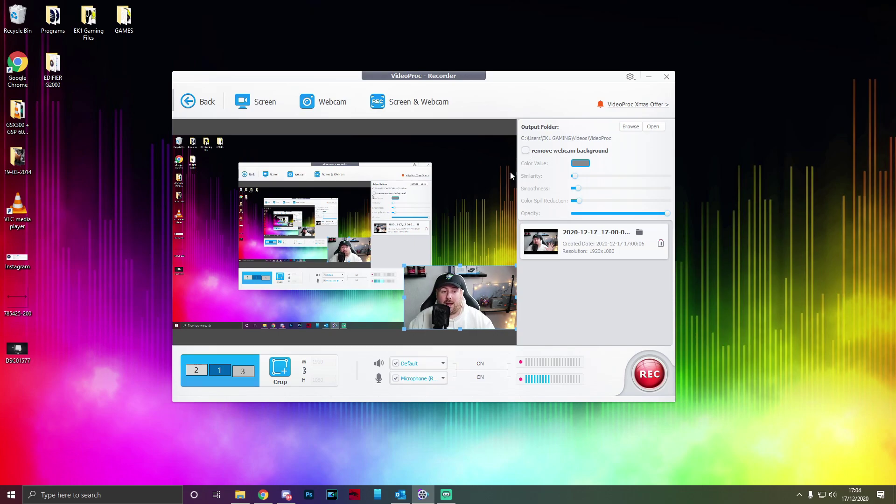
{"action": "left_click_drag", "start_coordinate": [404, 265], "coordinate": [245, 172]}
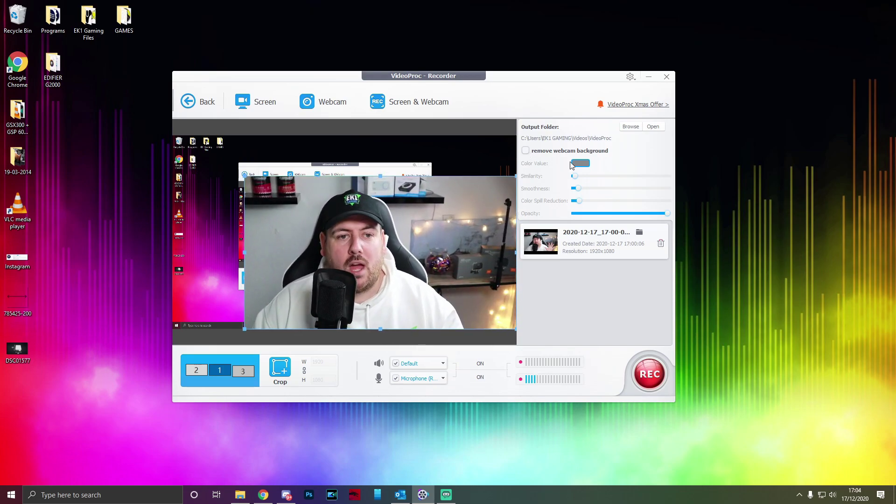
- Test webcam background removal with Similarity about 8% and Color Spill Reduction about 75%, then turn it off
{"action": "left_click", "coordinate": [525, 150]}
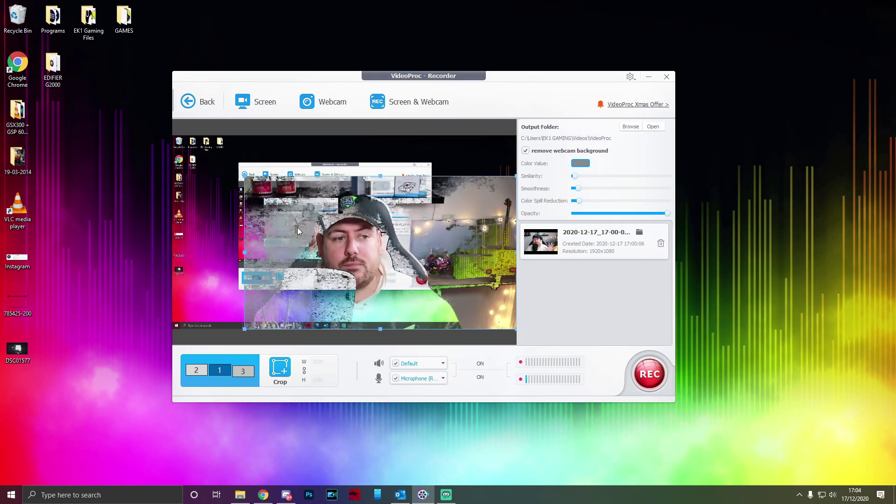
{"action": "left_click", "coordinate": [526, 150]}
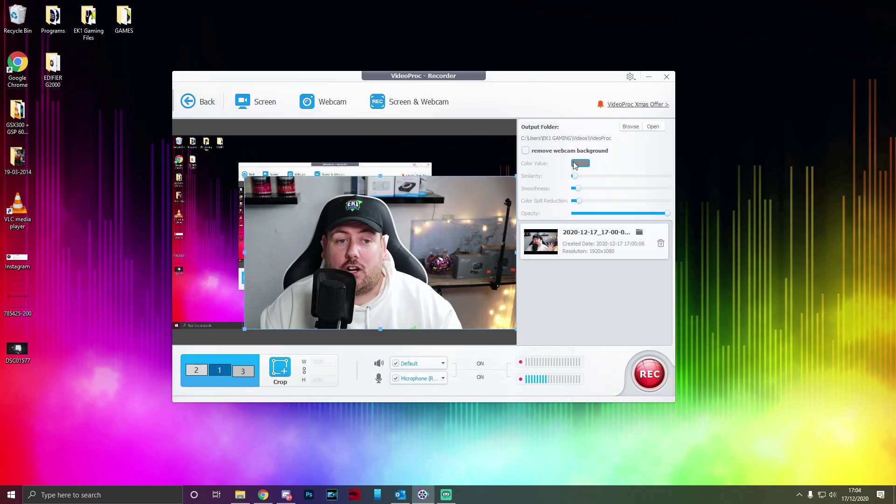
{"action": "left_click", "coordinate": [526, 150]}
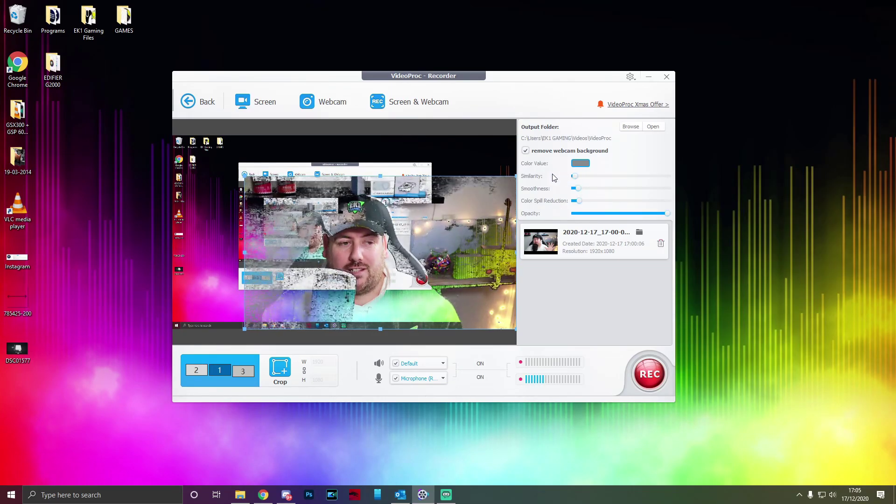
{"action": "left_click_drag", "start_coordinate": [575, 176], "coordinate": [628, 204]}
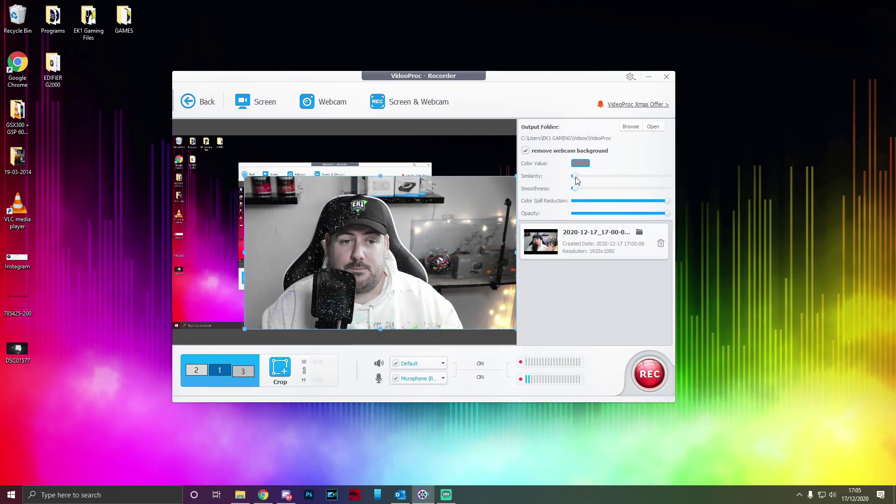
{"action": "mouse_move", "coordinate": [575, 177]}
{"action": "left_mouse_down"}
{"action": "mouse_move", "coordinate": [583, 178]}
{"action": "mouse_move", "coordinate": [571, 176]}
{"action": "left_mouse_up"}
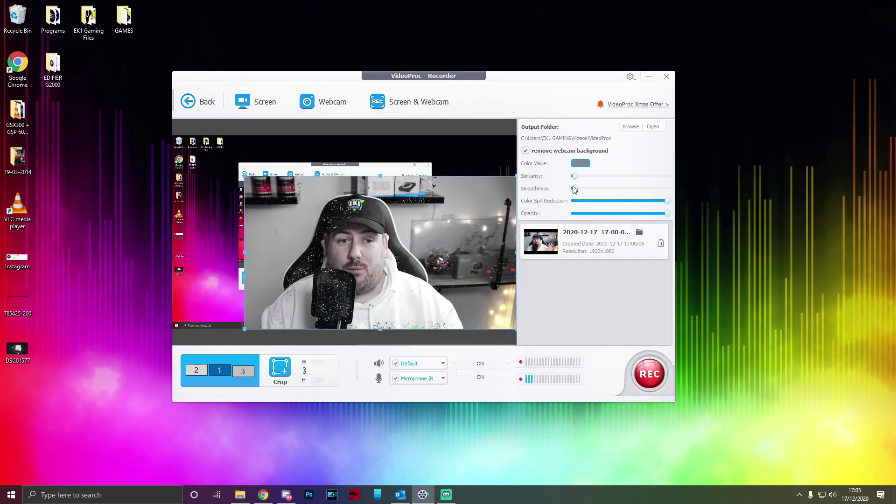
{"action": "left_click_drag", "start_coordinate": [667, 202], "coordinate": [644, 202]}
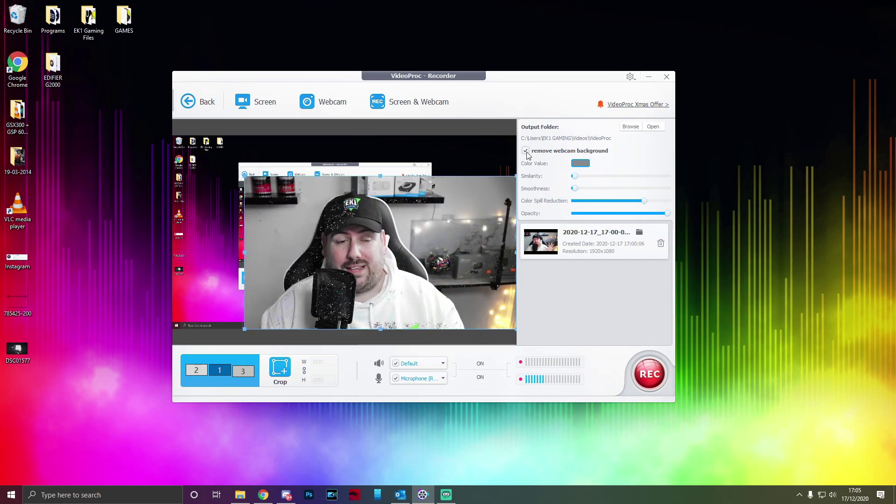
{"action": "left_click", "coordinate": [525, 150]}
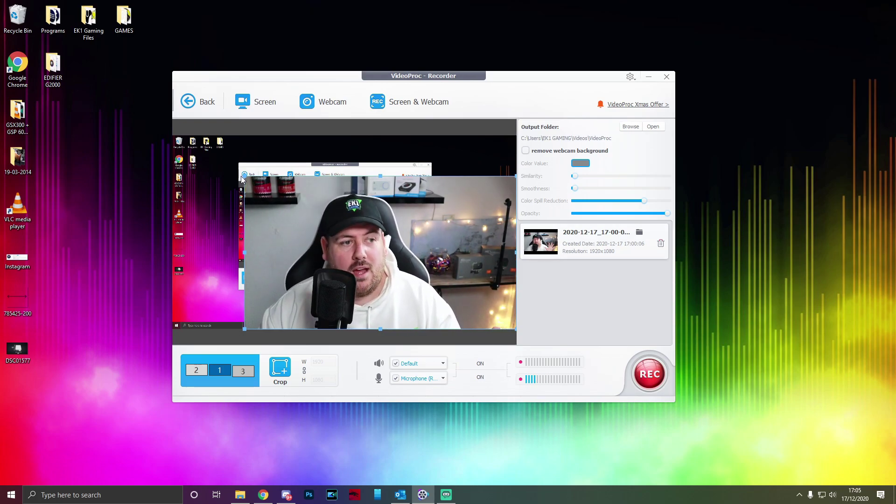
- Shrink the webcam overlay to a small bottom-right box and show the Screen & Webcam layout choices
{"action": "left_click_drag", "start_coordinate": [245, 176], "coordinate": [419, 243]}
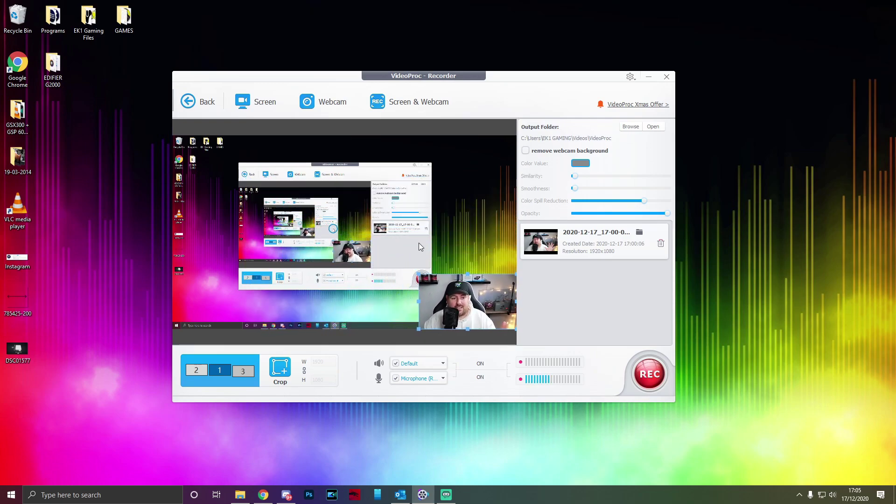
{"action": "left_click_drag", "start_coordinate": [457, 298], "coordinate": [481, 311]}
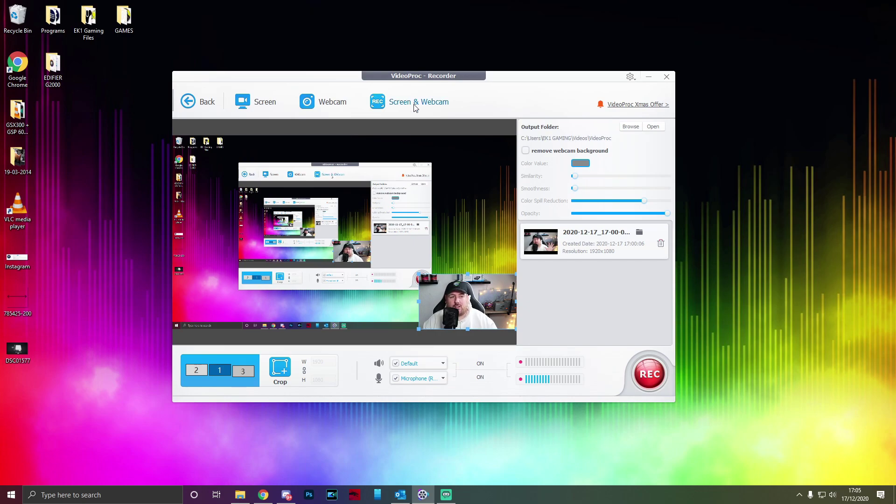
{"action": "mouse_move", "coordinate": [415, 104]}
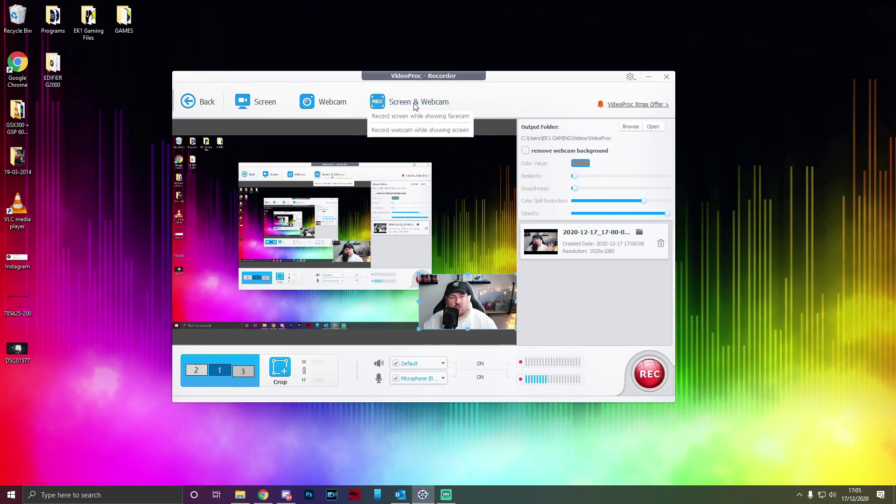
- Choose 'Record webcam while showing screen' with a small screen inset at the upper right
{"action": "left_click", "coordinate": [411, 133]}
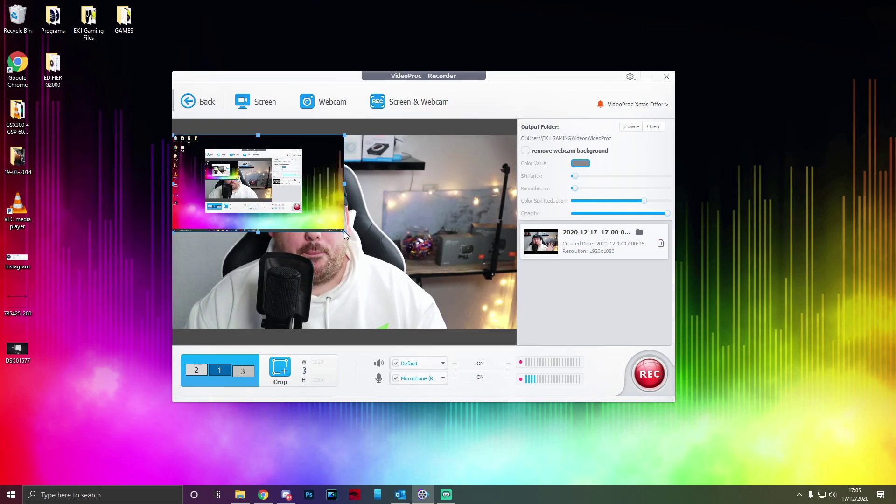
{"action": "left_click_drag", "start_coordinate": [343, 231], "coordinate": [483, 168]}
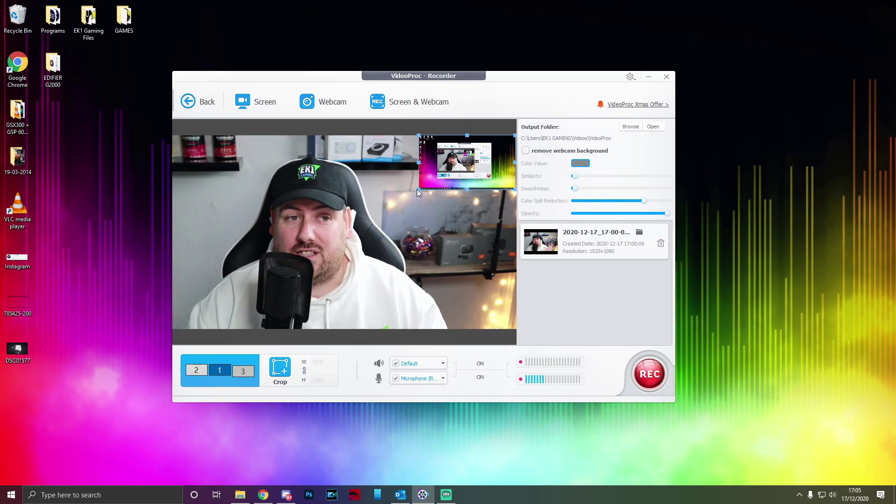
{"action": "left_click_drag", "start_coordinate": [417, 189], "coordinate": [404, 205]}
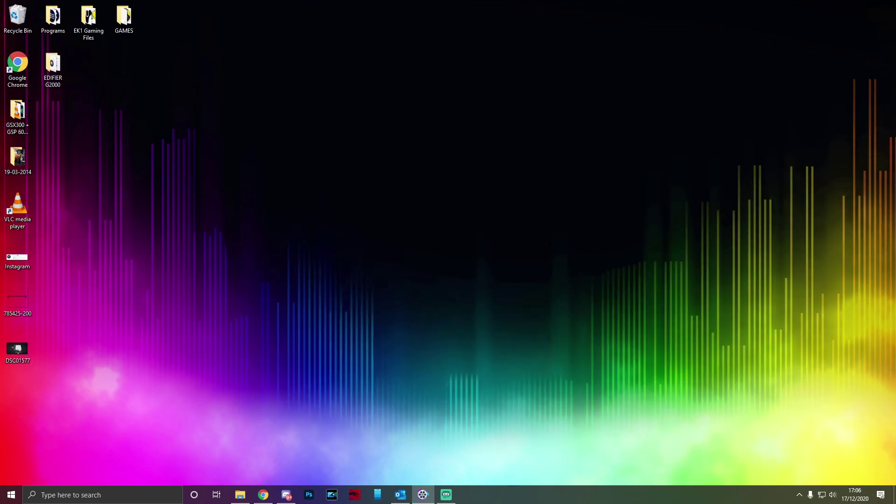
{"action": "left_click_drag", "start_coordinate": [895, 147], "coordinate": [588, 73]}
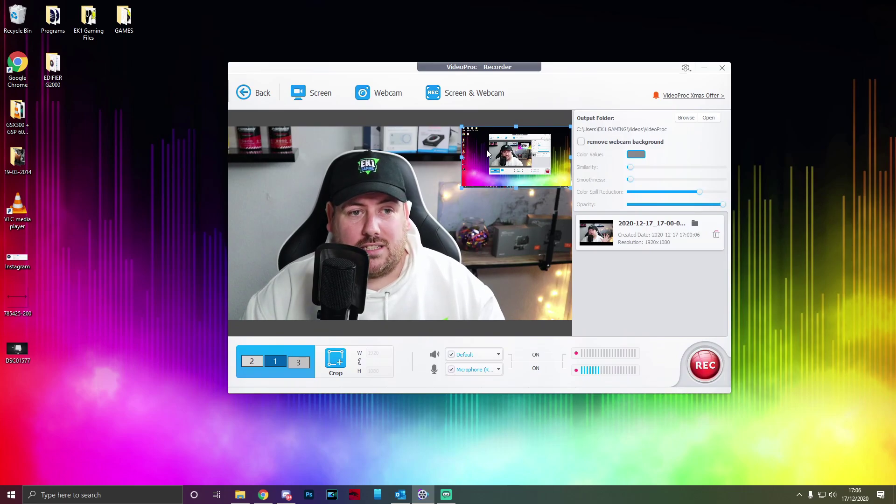
- Open the desktop GAMES folder, move its window aside, and close it again
{"action": "double_click", "coordinate": [125, 27]}
{"action": "left_click_drag", "start_coordinate": [464, 75], "coordinate": [468, 197]}
{"action": "left_click", "coordinate": [731, 192]}
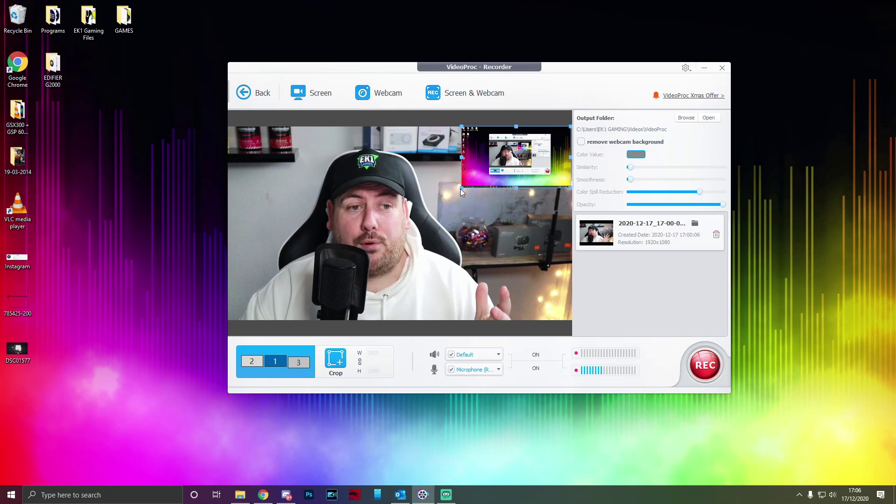
- Enlarge the screen inset in the webcam picture and open the recorder Settings
{"action": "left_click_drag", "start_coordinate": [460, 188], "coordinate": [420, 211]}
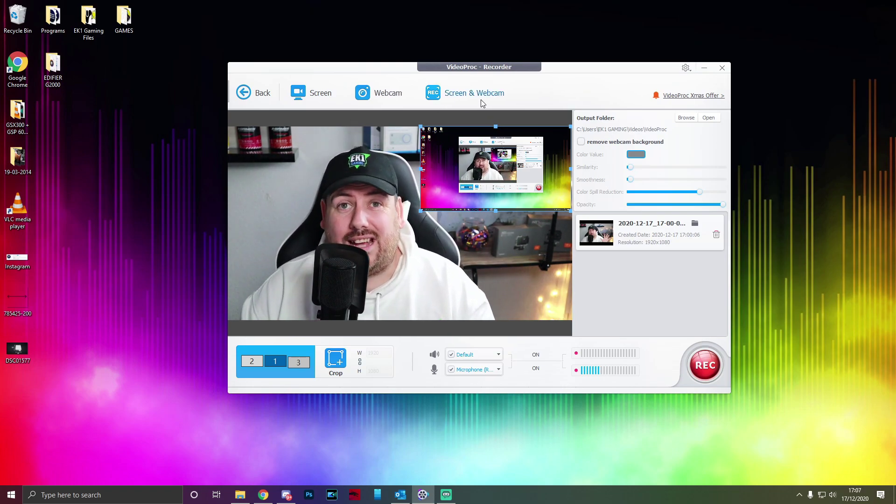
{"action": "left_click", "coordinate": [685, 67]}
{"action": "left_click", "coordinate": [706, 83]}
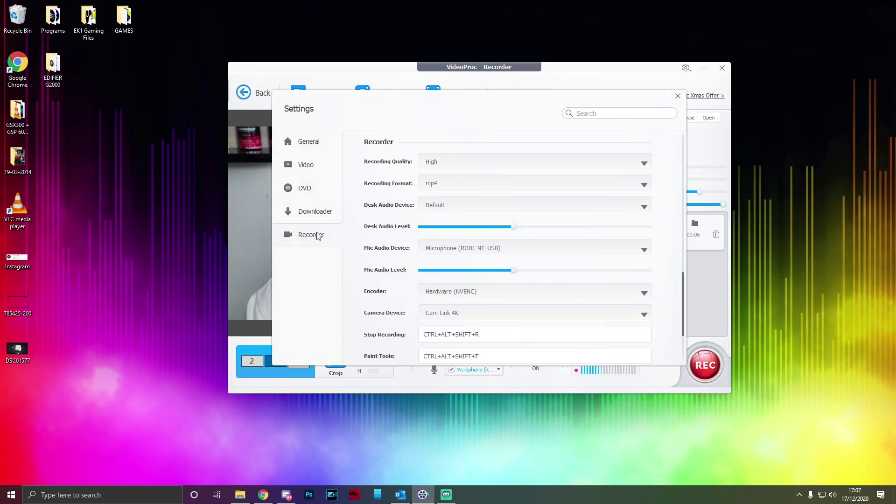
{"action": "left_click", "coordinate": [471, 164]}
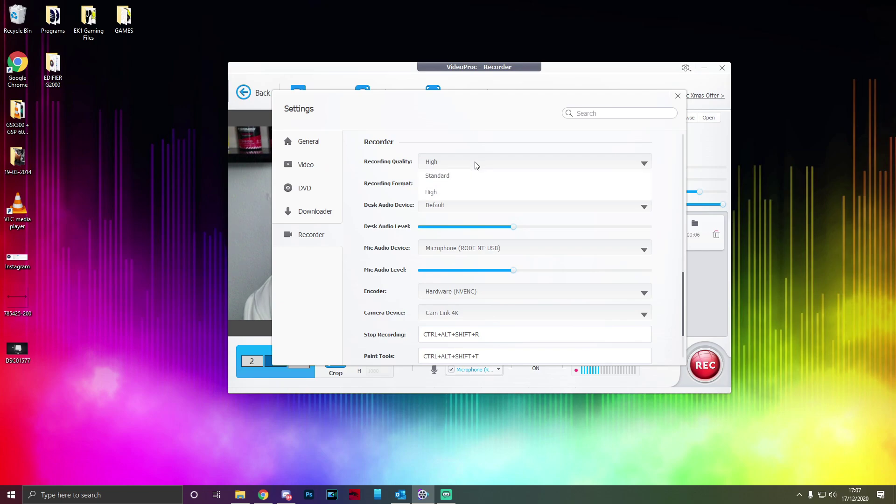
{"action": "left_click", "coordinate": [453, 193]}
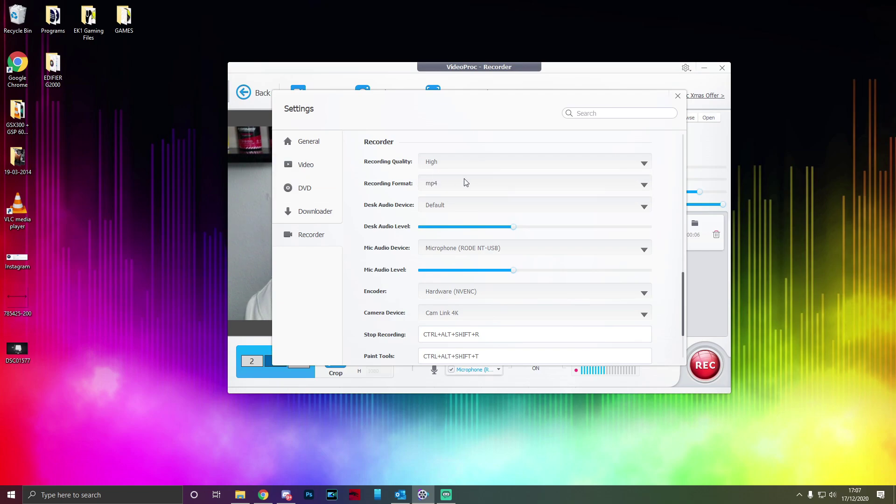
{"action": "scroll", "coordinate": [438, 209], "scroll_direction": "down", "scroll_amount": 1}
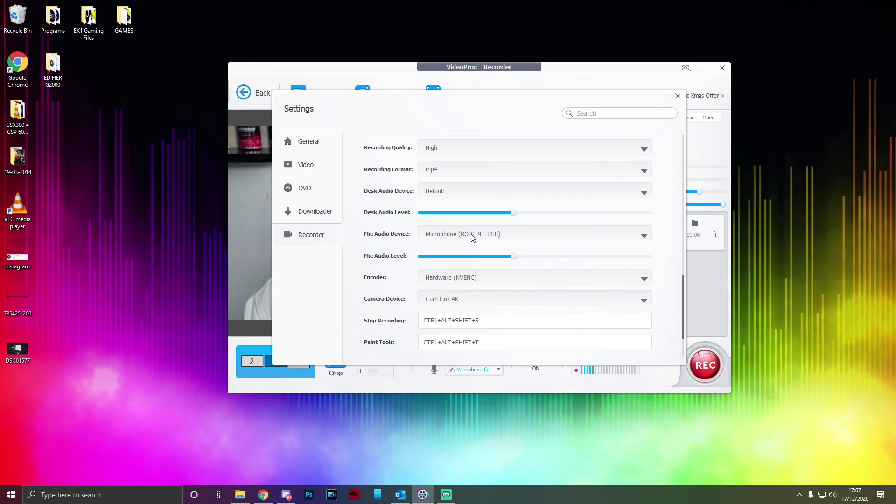
{"action": "scroll", "coordinate": [467, 239], "scroll_direction": "down", "scroll_amount": 3}
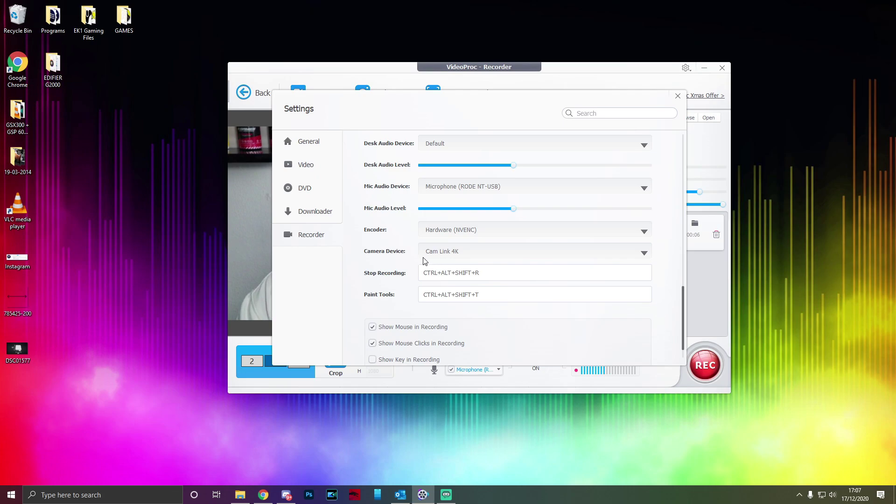
{"action": "left_click", "coordinate": [460, 254]}
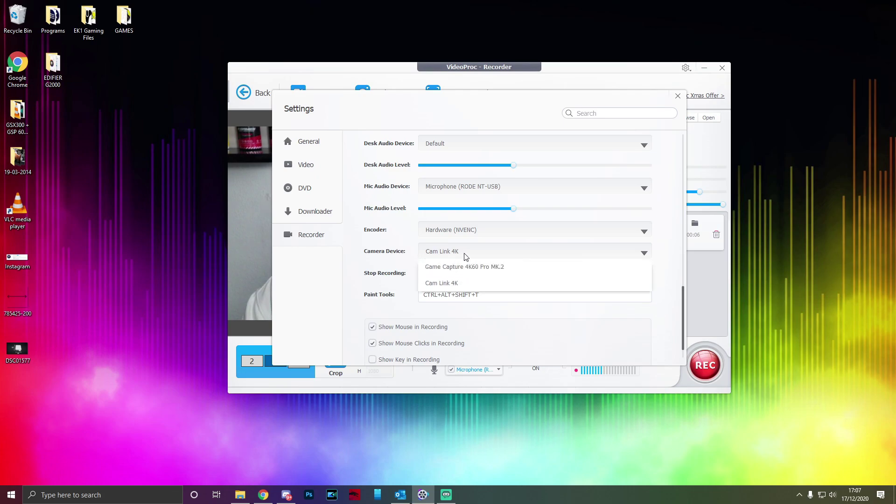
{"action": "left_click", "coordinate": [363, 245]}
{"action": "scroll", "coordinate": [420, 242], "scroll_direction": "down", "scroll_amount": 2}
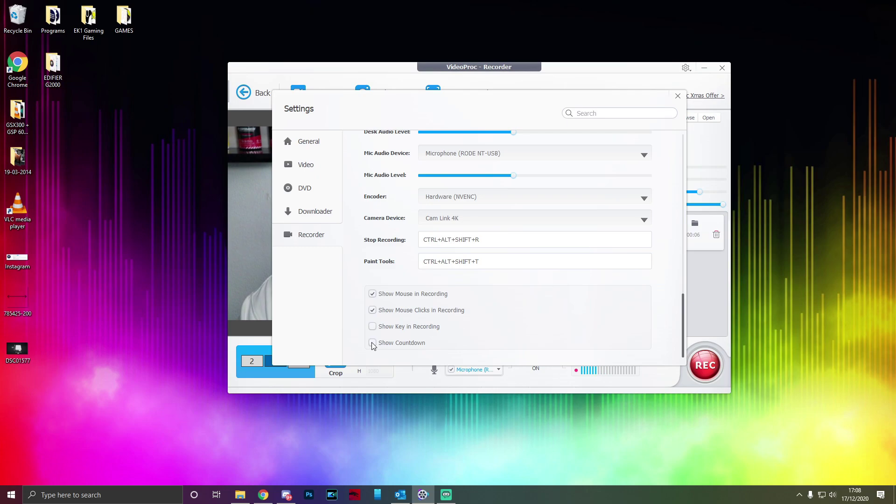
{"action": "scroll", "coordinate": [409, 328], "scroll_direction": "up", "scroll_amount": 1}
{"action": "scroll", "coordinate": [409, 329], "scroll_direction": "up", "scroll_amount": 10}
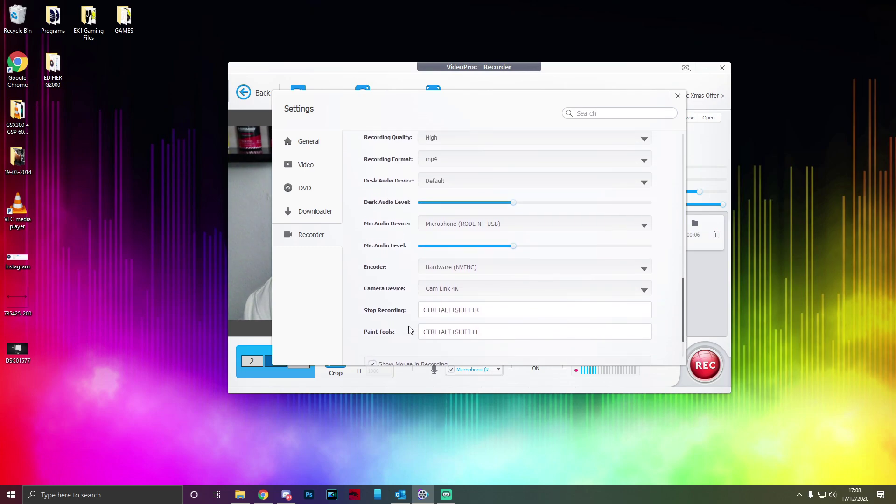
{"action": "scroll", "coordinate": [396, 313], "scroll_direction": "up", "scroll_amount": 10}
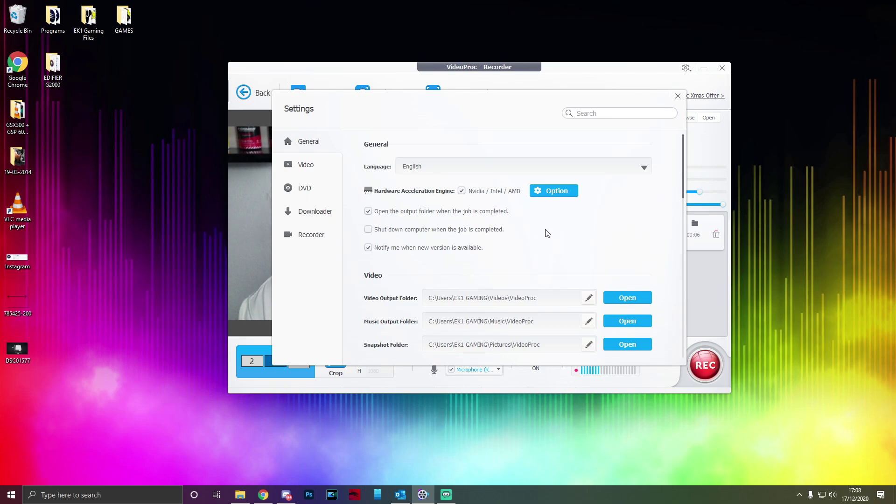
{"action": "scroll", "coordinate": [533, 229], "scroll_direction": "down", "scroll_amount": 3}
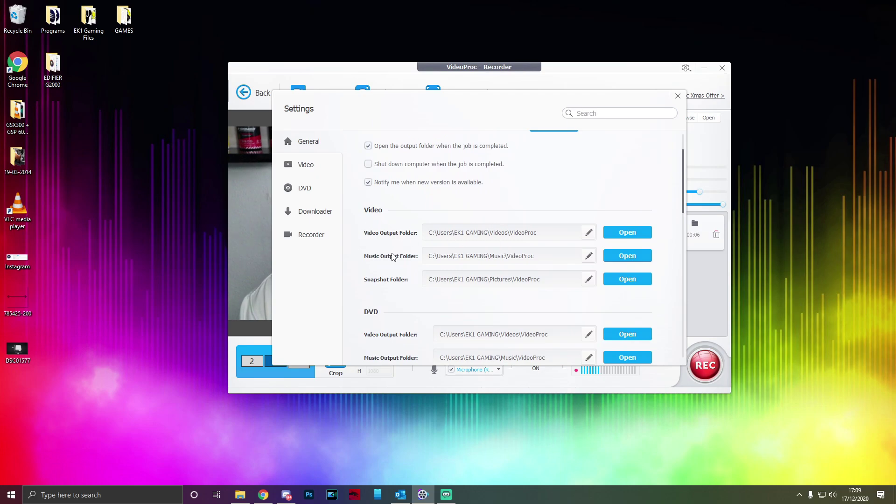
{"action": "scroll", "coordinate": [392, 256], "scroll_direction": "down", "scroll_amount": 10}
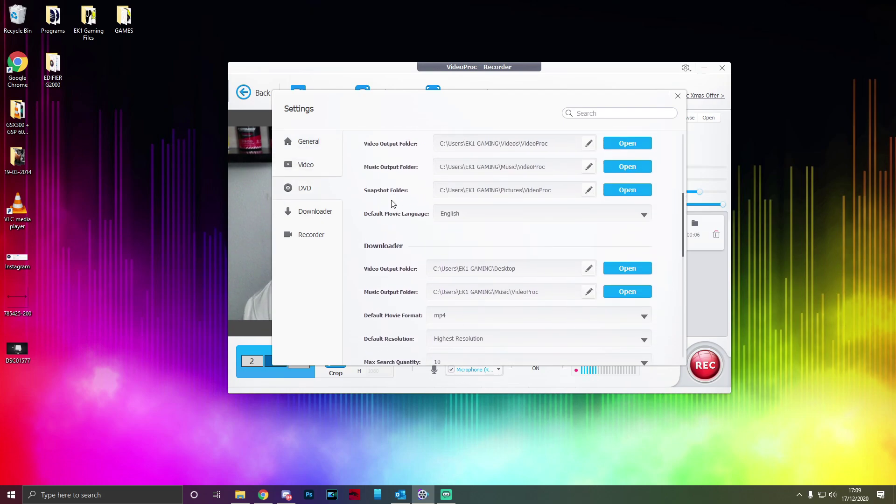
{"action": "scroll", "coordinate": [390, 204], "scroll_direction": "down", "scroll_amount": 1}
{"action": "scroll", "coordinate": [388, 206], "scroll_direction": "down", "scroll_amount": 4}
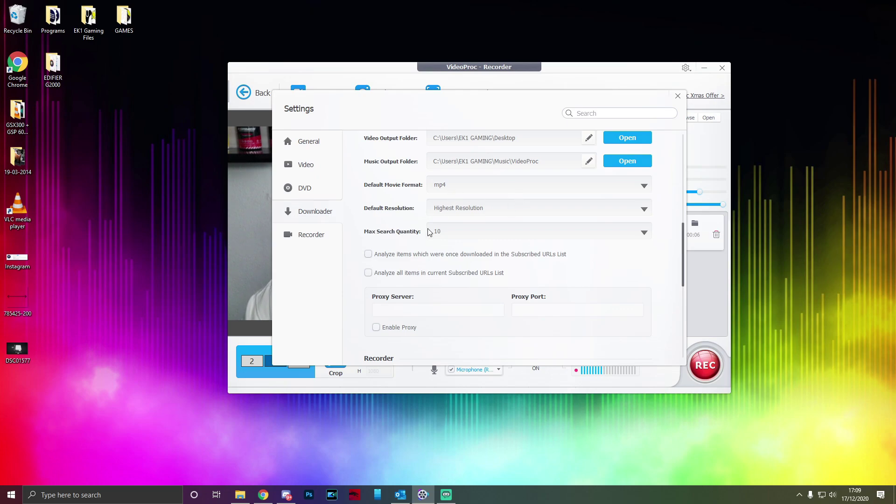
{"action": "scroll", "coordinate": [392, 253], "scroll_direction": "up", "scroll_amount": 1}
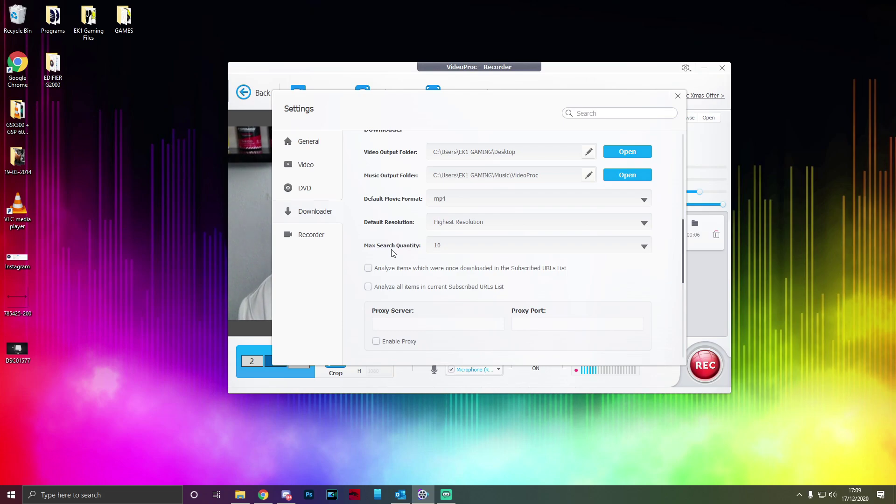
{"action": "scroll", "coordinate": [397, 238], "scroll_direction": "down", "scroll_amount": 4}
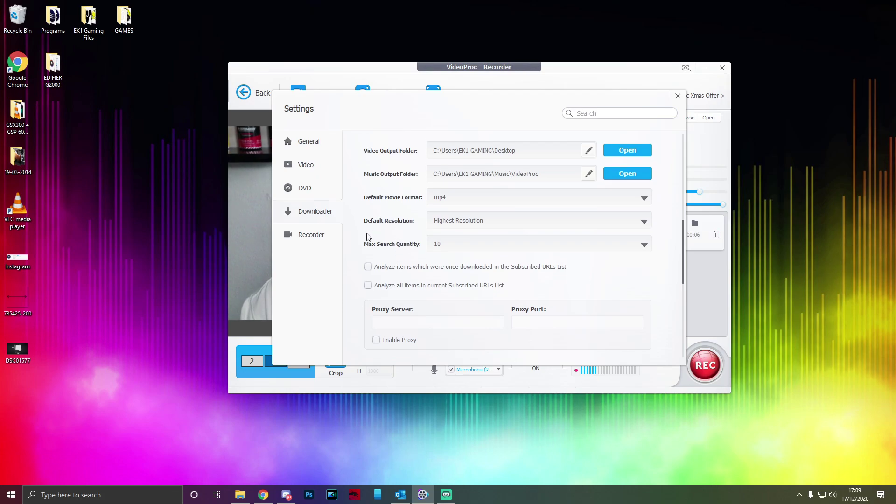
{"action": "scroll", "coordinate": [368, 238], "scroll_direction": "down", "scroll_amount": 4}
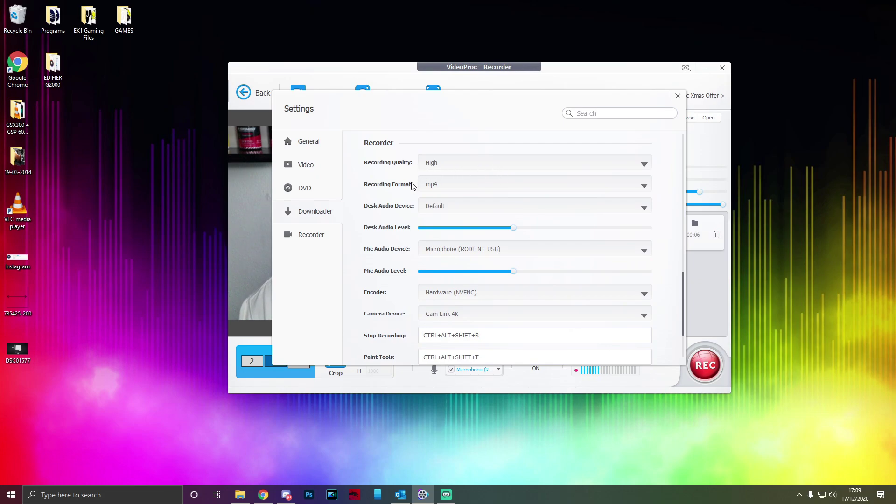
- Keep the Hardware (NVENC) encoder and close the Settings dialog
{"action": "scroll", "coordinate": [412, 182], "scroll_direction": "down", "scroll_amount": 2}
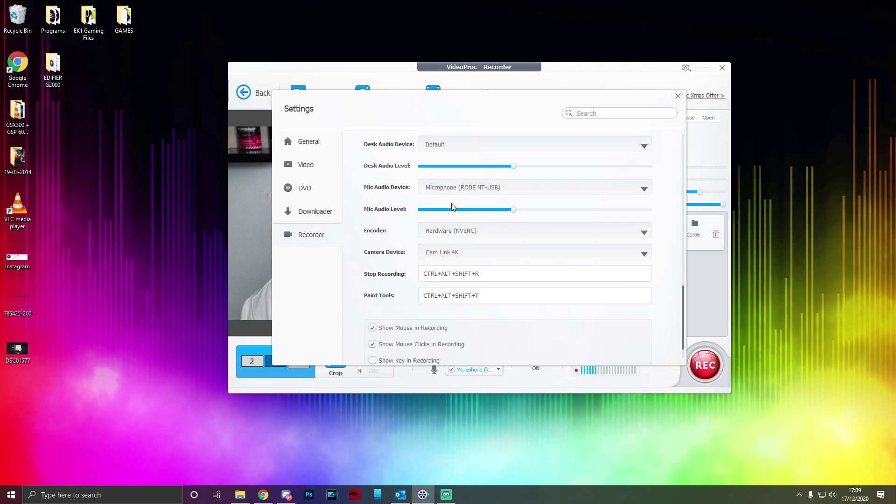
{"action": "left_click", "coordinate": [474, 231]}
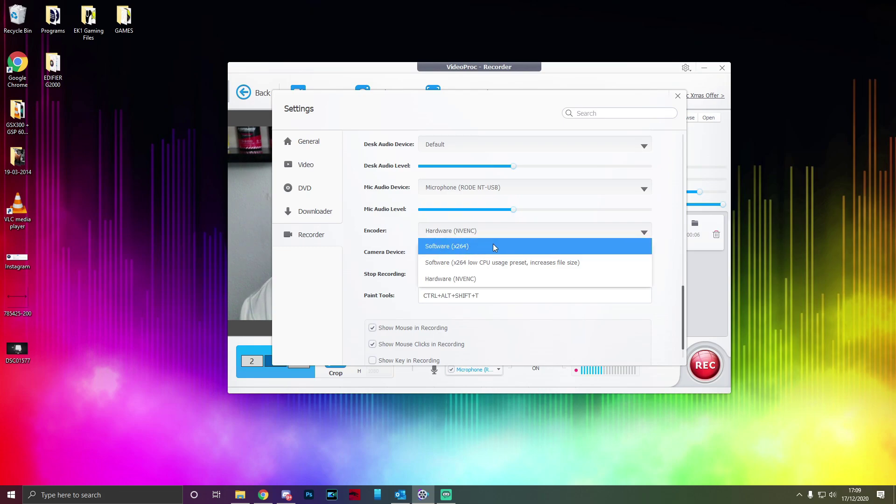
{"action": "left_click", "coordinate": [387, 203]}
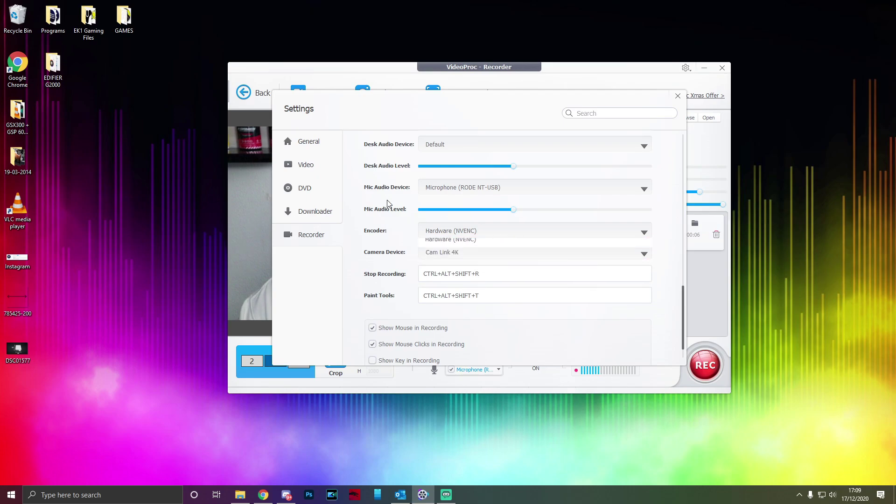
{"action": "scroll", "coordinate": [388, 204], "scroll_direction": "down", "scroll_amount": 1}
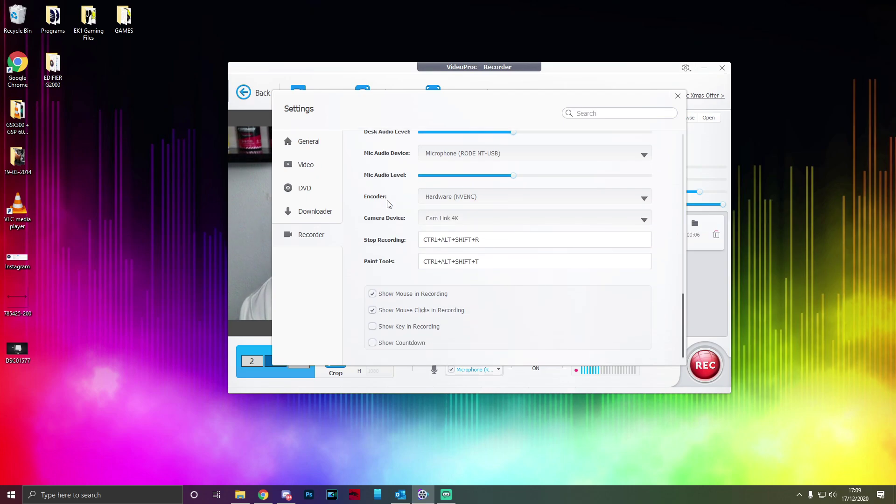
{"action": "left_click", "coordinate": [678, 96]}
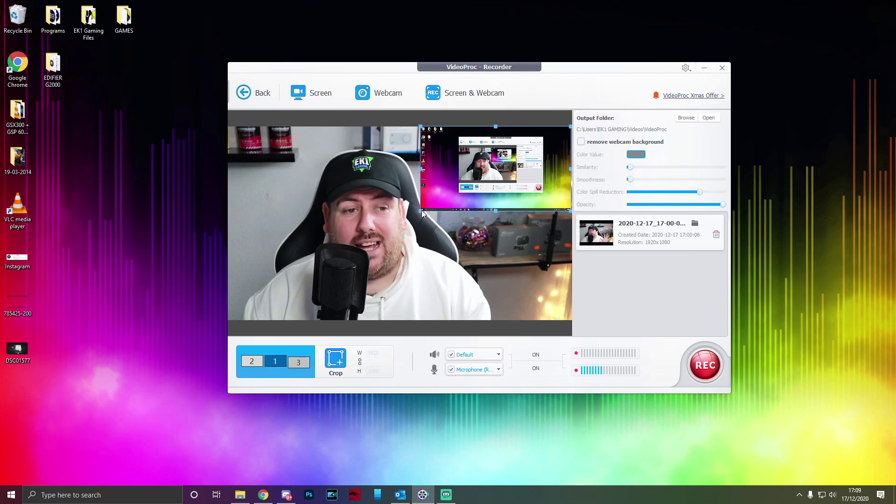
- Make the screen inset smaller, then record a short test clip and stop it
{"action": "left_click_drag", "start_coordinate": [421, 209], "coordinate": [449, 198]}
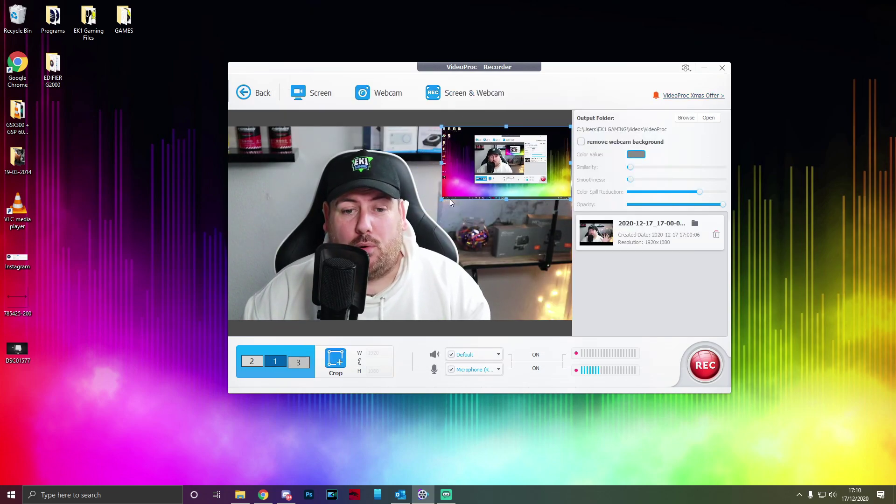
{"action": "left_click", "coordinate": [706, 365]}
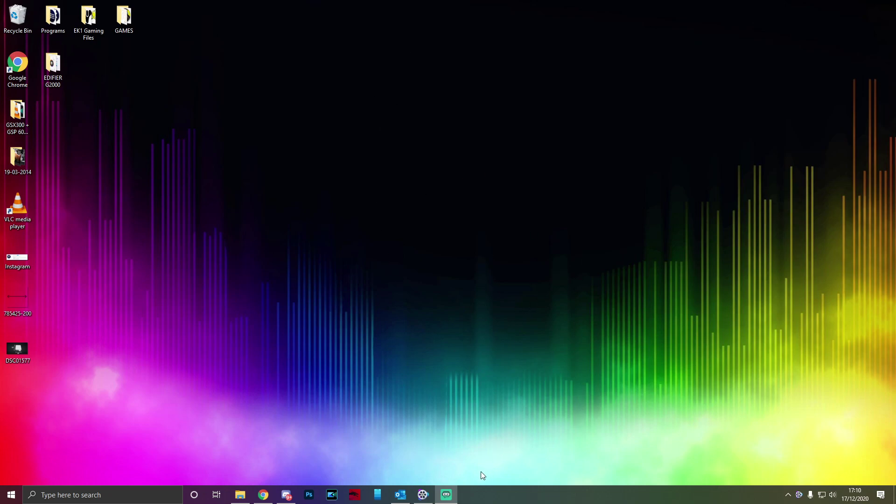
{"action": "left_click", "coordinate": [430, 496]}
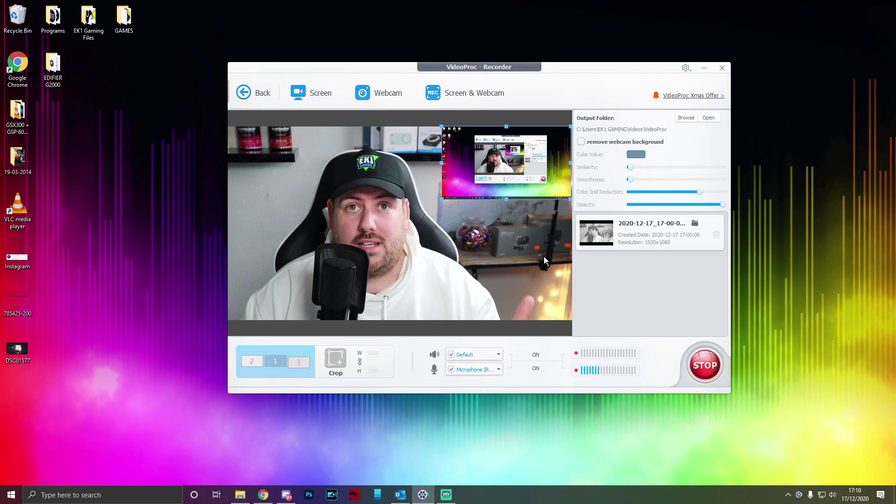
{"action": "left_click", "coordinate": [704, 363]}
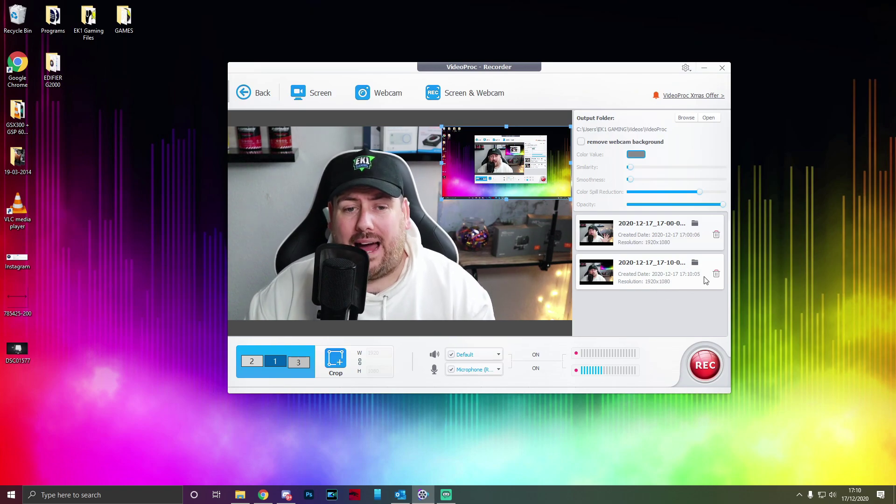
- Preview the new 17-10 recording and check its 9.44 MB MP4 in the output folder
{"action": "left_click", "coordinate": [690, 278]}
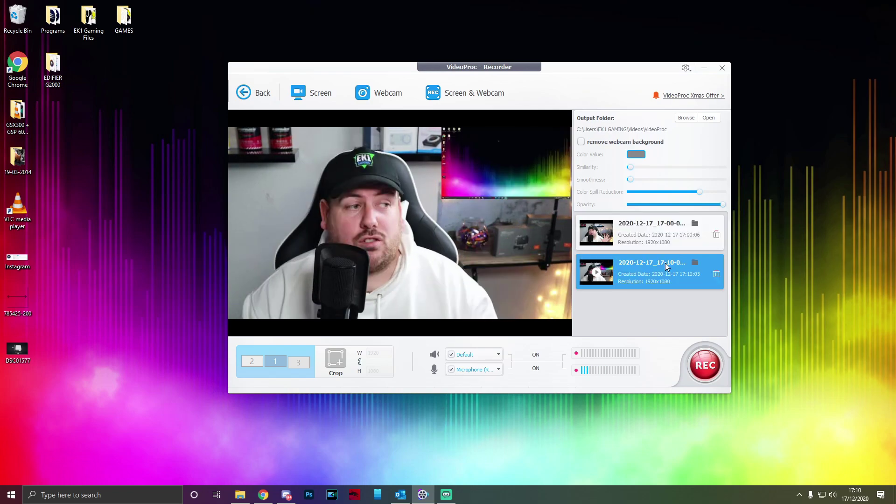
{"action": "left_click", "coordinate": [694, 262]}
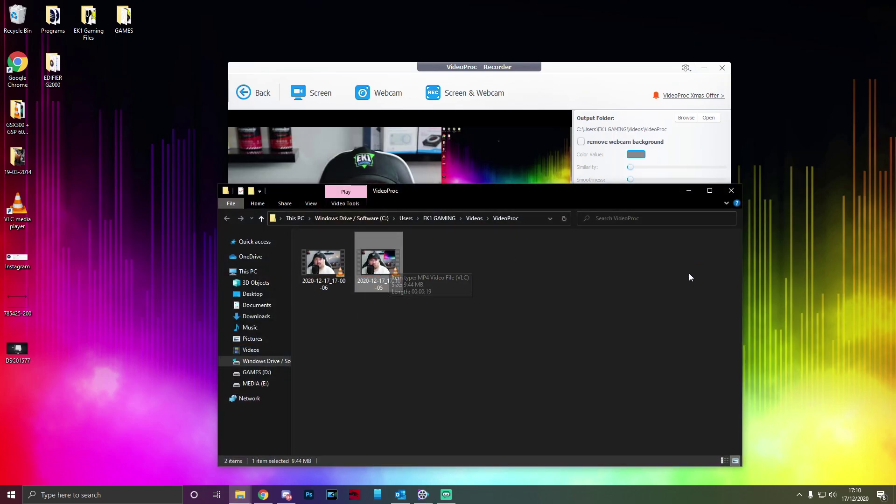
{"action": "left_click", "coordinate": [731, 190]}
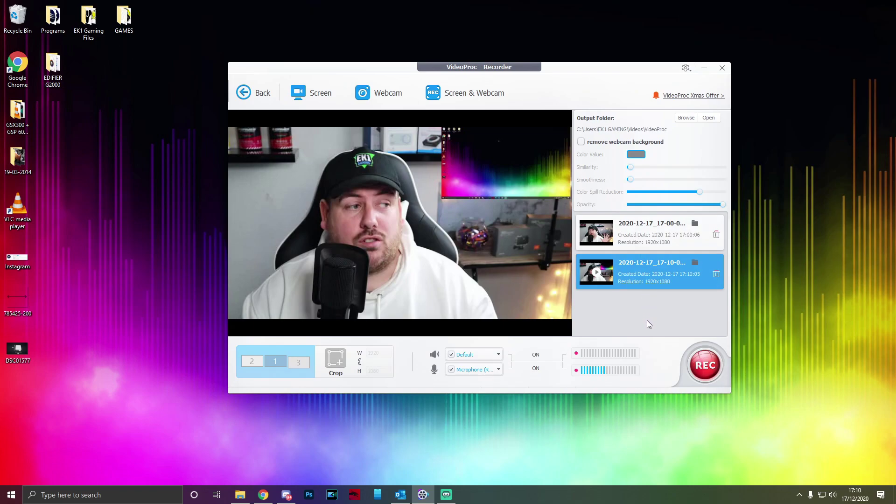